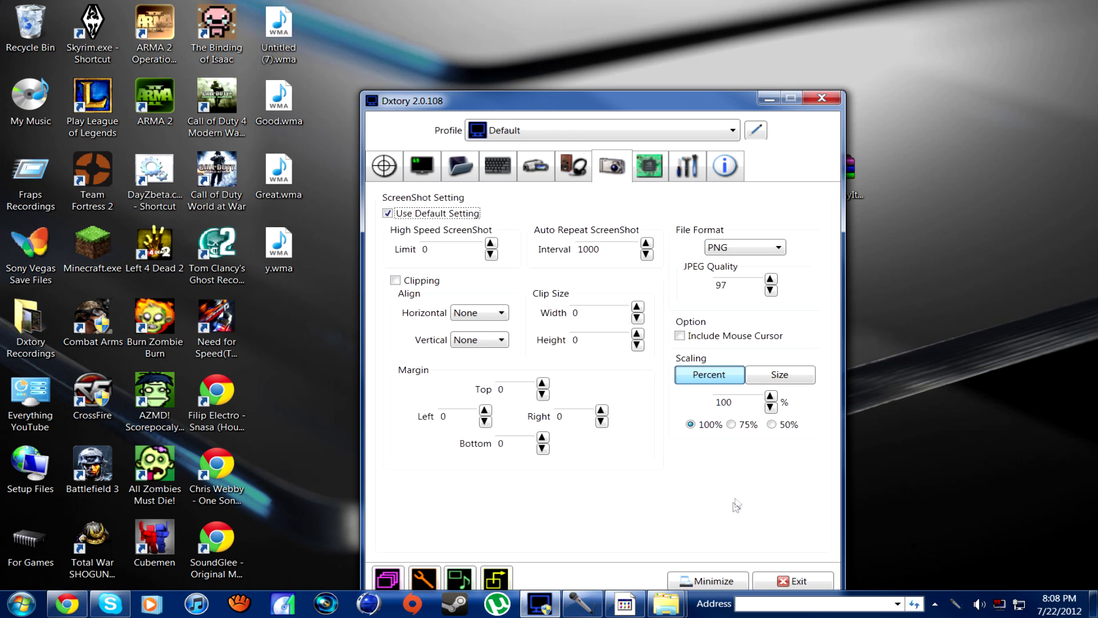
Switch to the crosshair Target page showing Ignore Setting, Target Information and the empty process list
{"action": "left_click", "coordinate": [384, 166]}
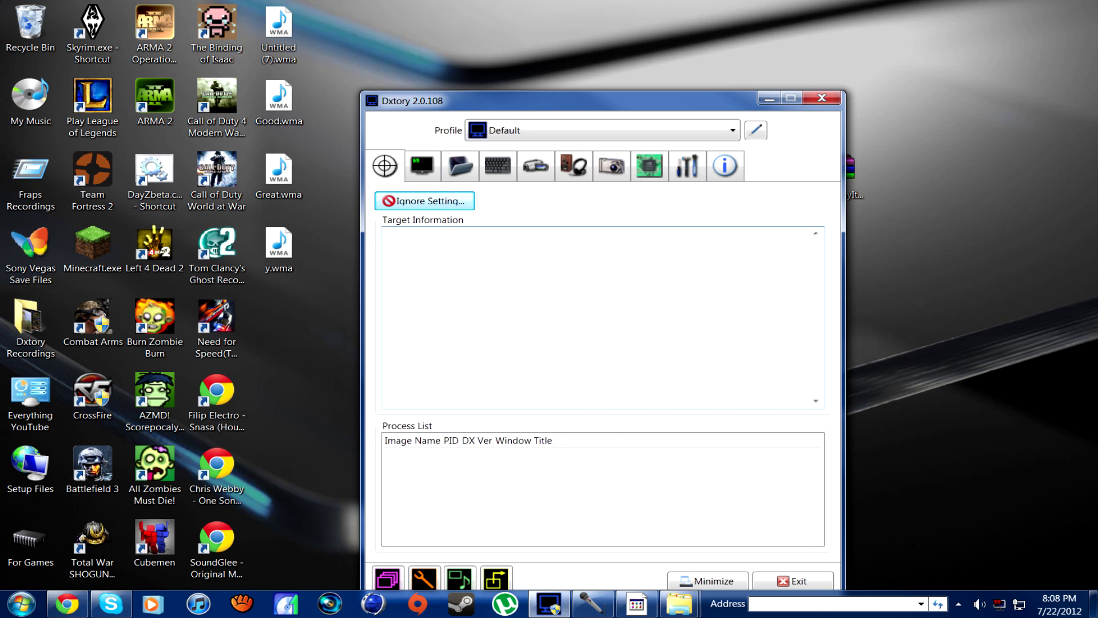
Cycle through the Overlay, HotKey, Movie, ScreenShot, Advanced and Global tabs, ending back on Overlay
{"action": "left_click", "coordinate": [436, 172]}
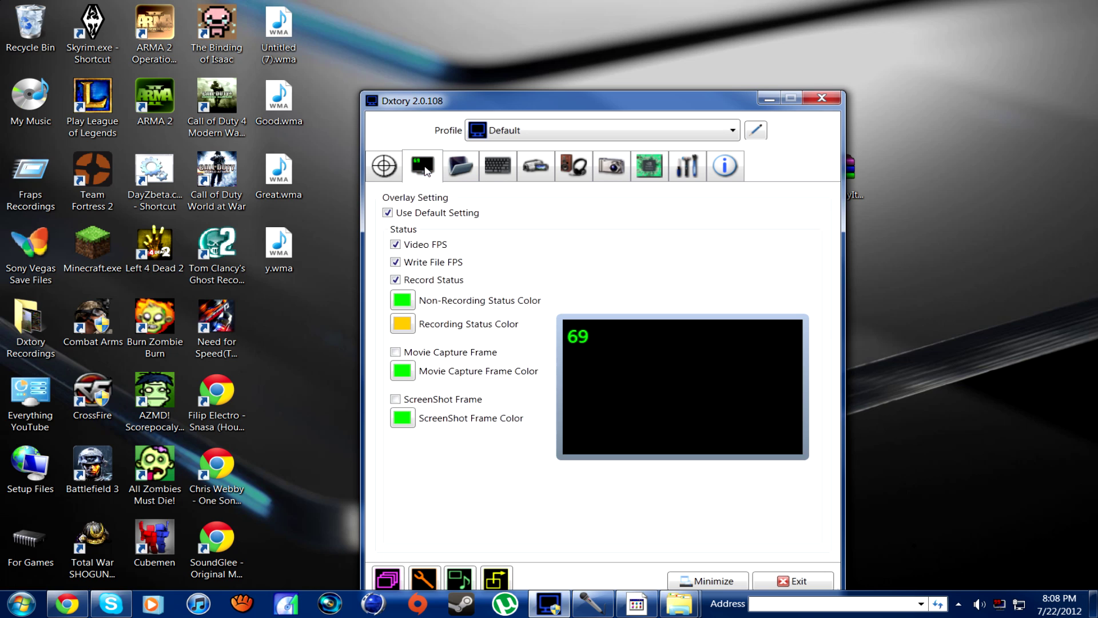
{"action": "left_click", "coordinate": [488, 167]}
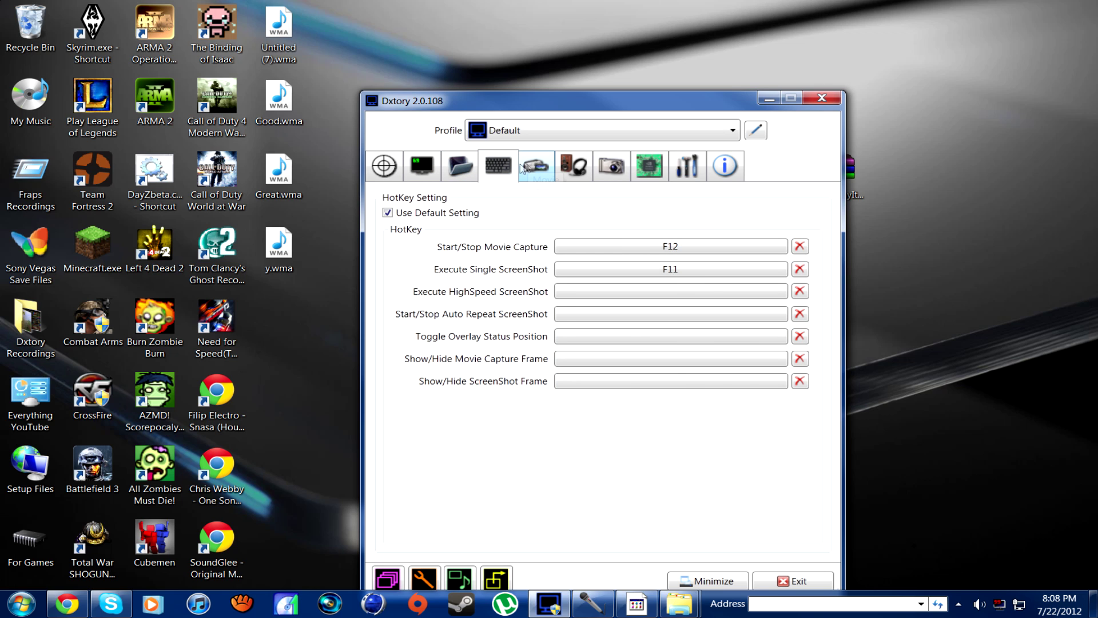
{"action": "left_click", "coordinate": [533, 168]}
{"action": "left_click", "coordinate": [600, 176]}
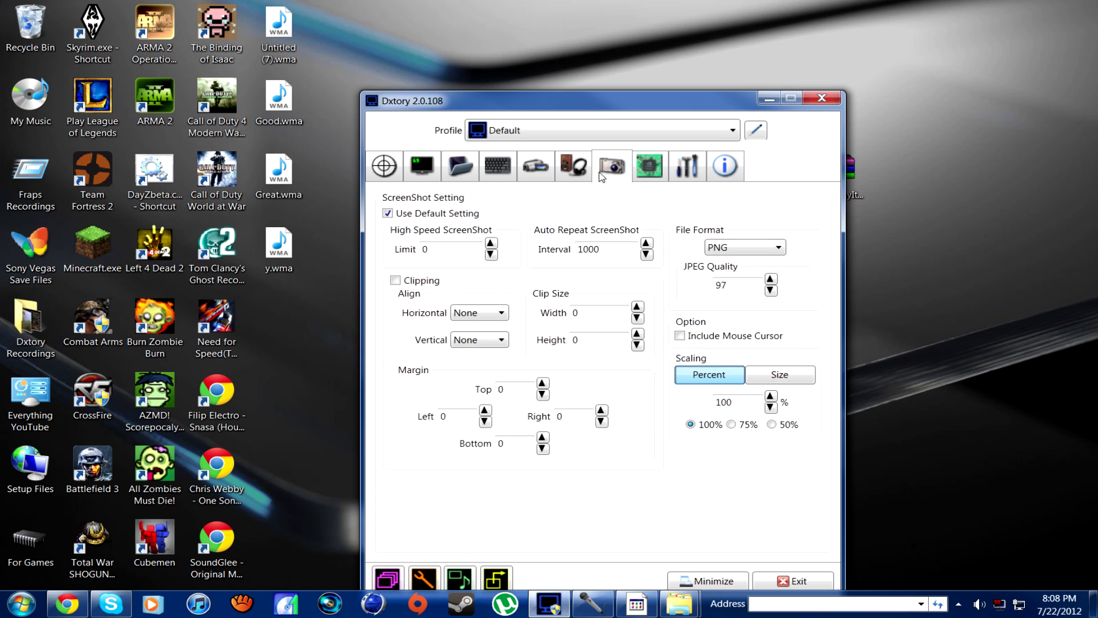
{"action": "left_click", "coordinate": [650, 181]}
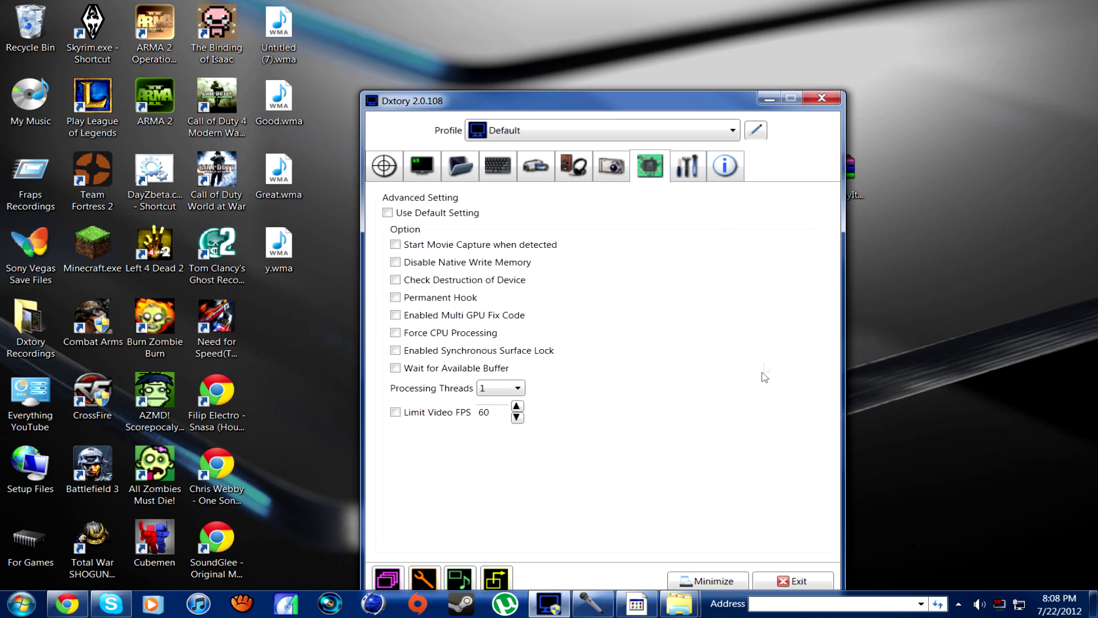
{"action": "left_click", "coordinate": [687, 180]}
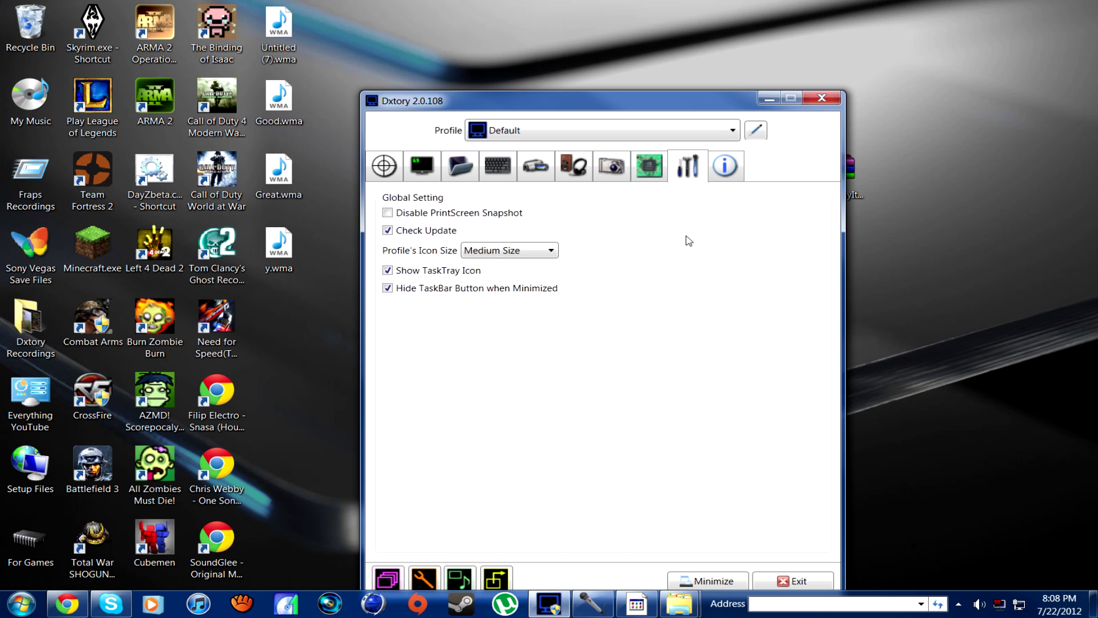
{"action": "left_click", "coordinate": [428, 182]}
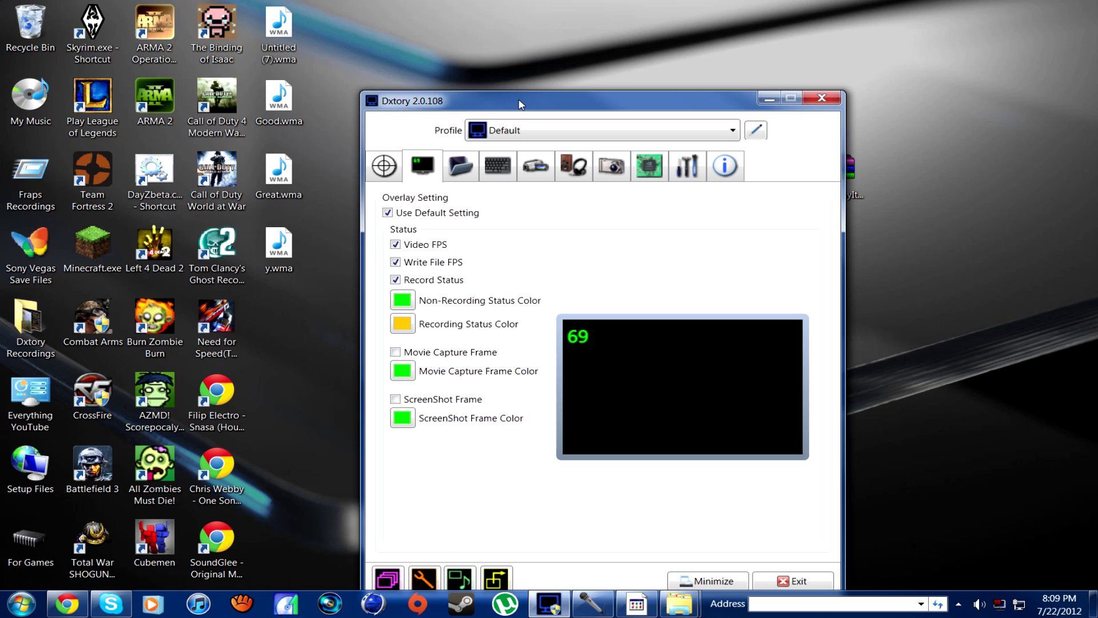
Raise the Dxtory window on screen, then pass through Folder and Overlay back to the Target page
{"action": "left_click_drag", "start_coordinate": [518, 100], "coordinate": [496, 64]}
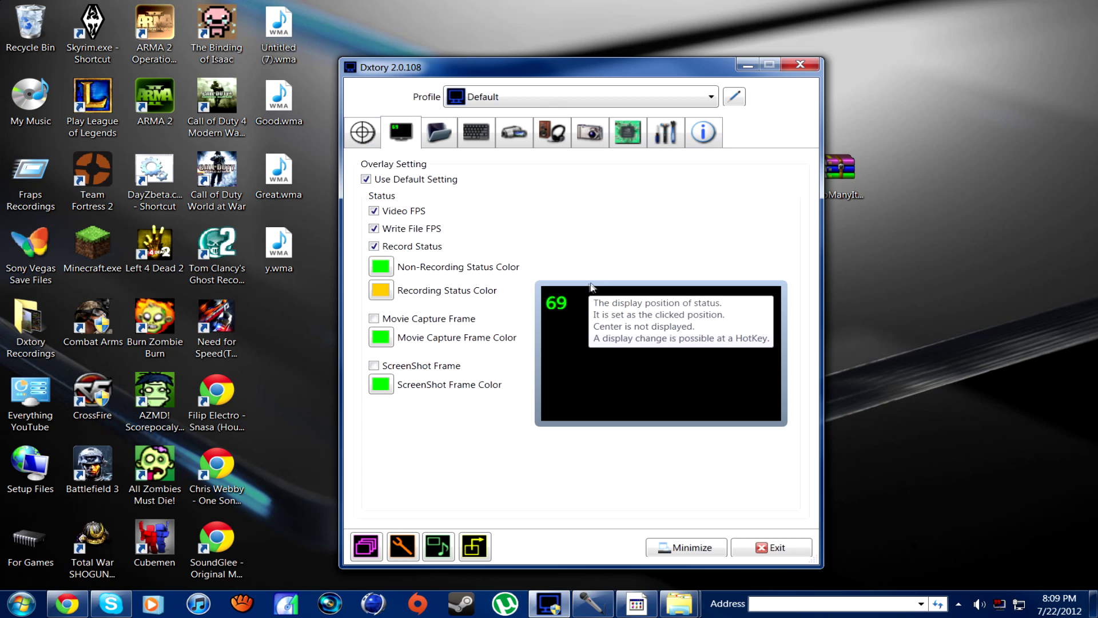
{"action": "left_click", "coordinate": [443, 136]}
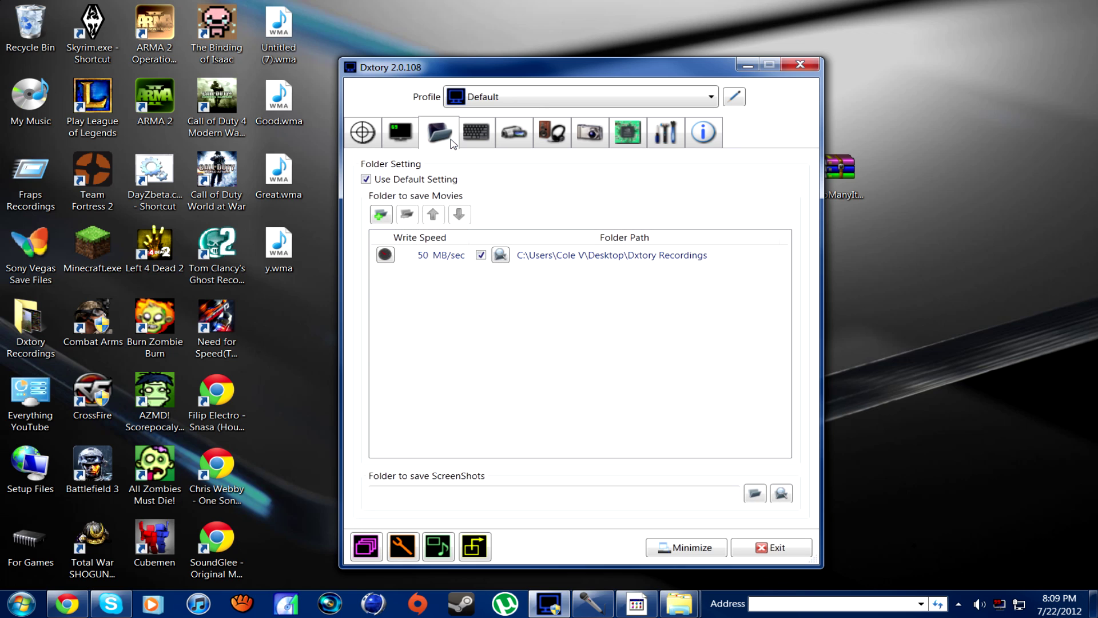
{"action": "left_click", "coordinate": [362, 133]}
{"action": "left_click", "coordinate": [420, 134]}
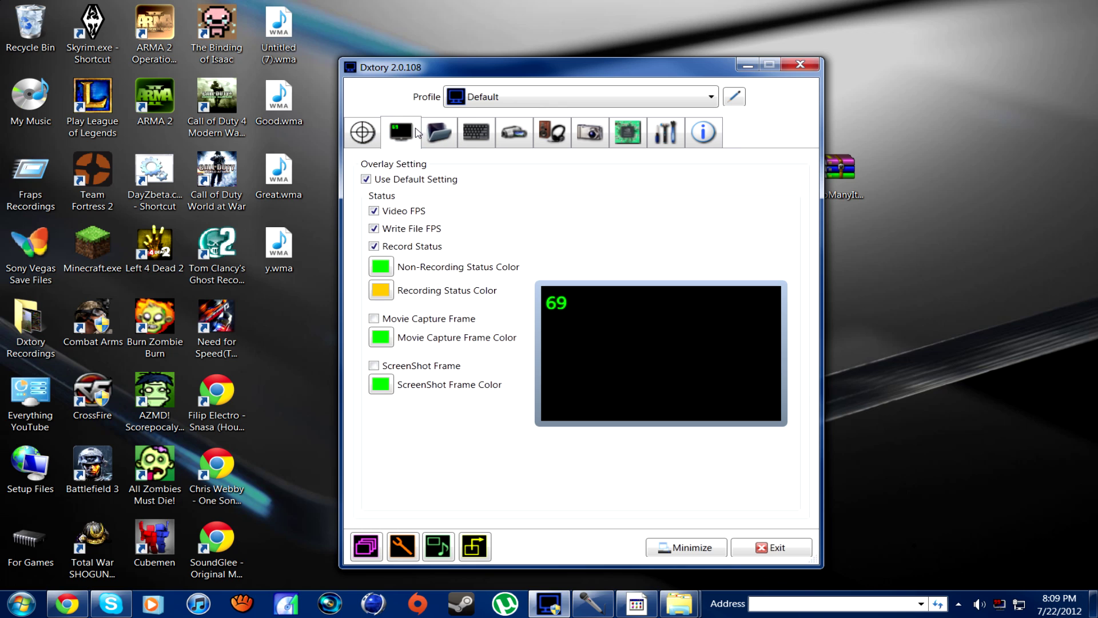
{"action": "left_click", "coordinate": [355, 139]}
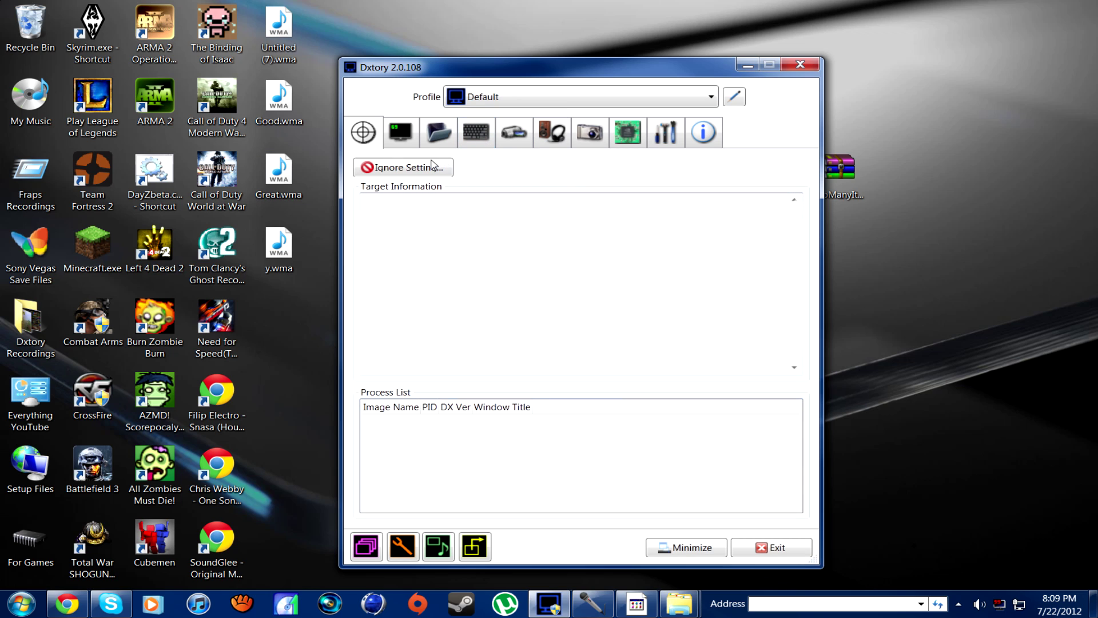
Switch to the Overlay page showing the FPS status preview
{"action": "left_click", "coordinate": [402, 143]}
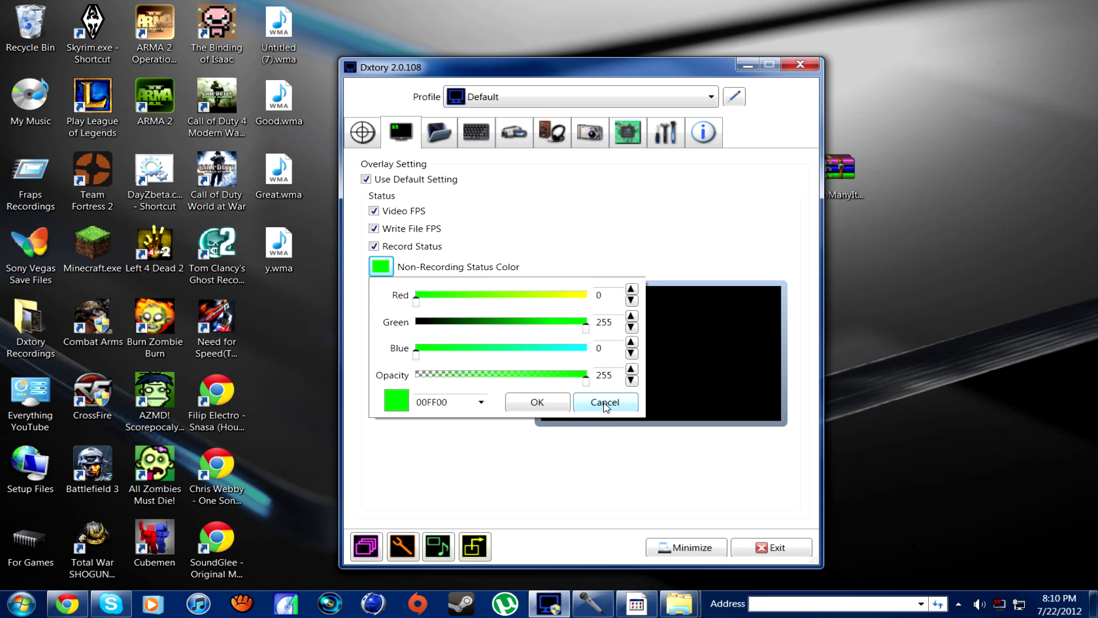
{"action": "left_click", "coordinate": [605, 404]}
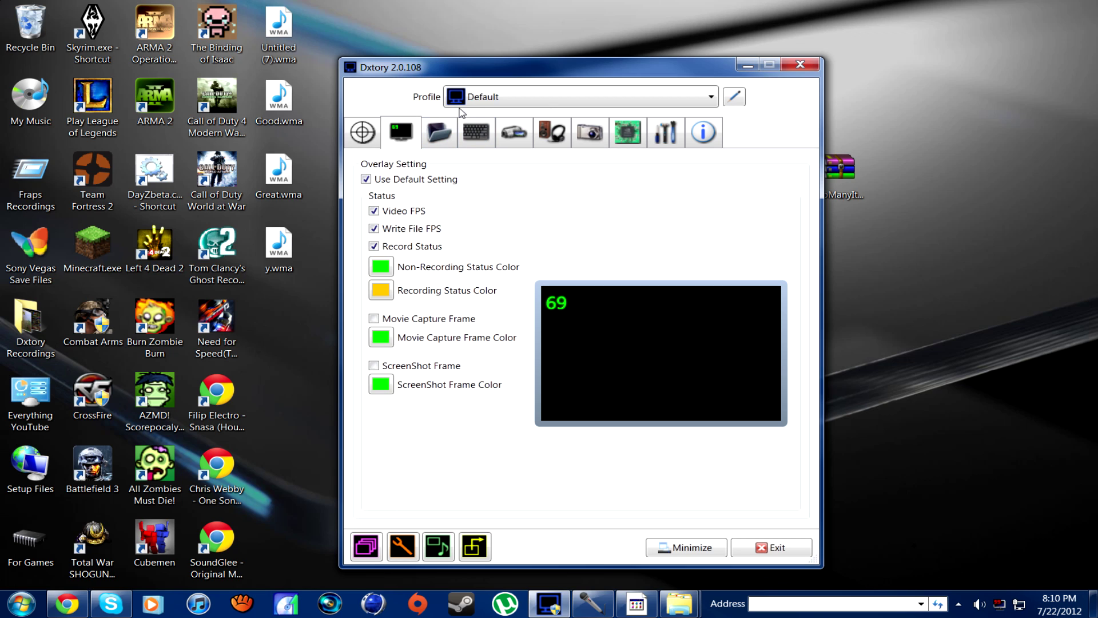
Leave the profile on Default and show the Folder page saving to Dxtory Recordings at 50 MB/sec
{"action": "left_click", "coordinate": [624, 104]}
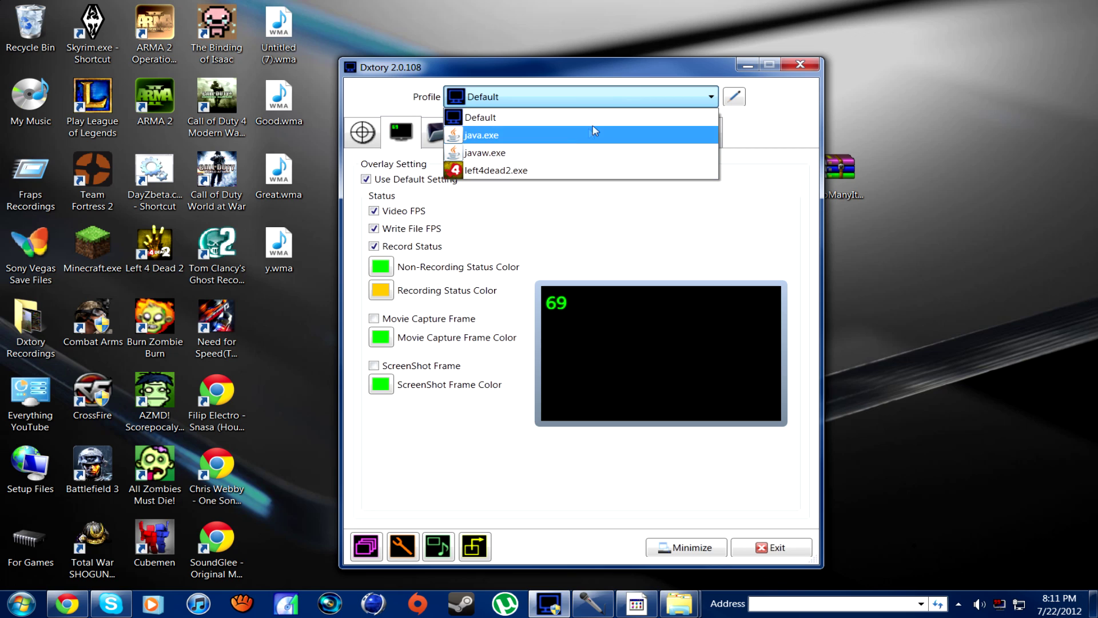
{"action": "left_click", "coordinate": [580, 103]}
{"action": "left_click", "coordinate": [572, 98]}
{"action": "left_click", "coordinate": [541, 102]}
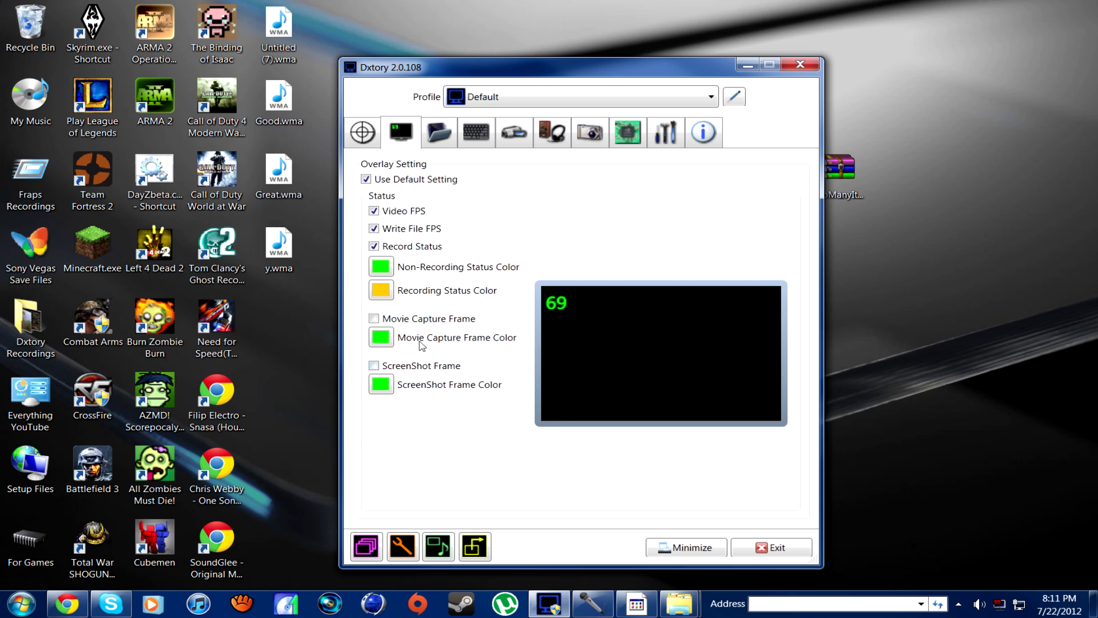
{"action": "left_click", "coordinate": [438, 133]}
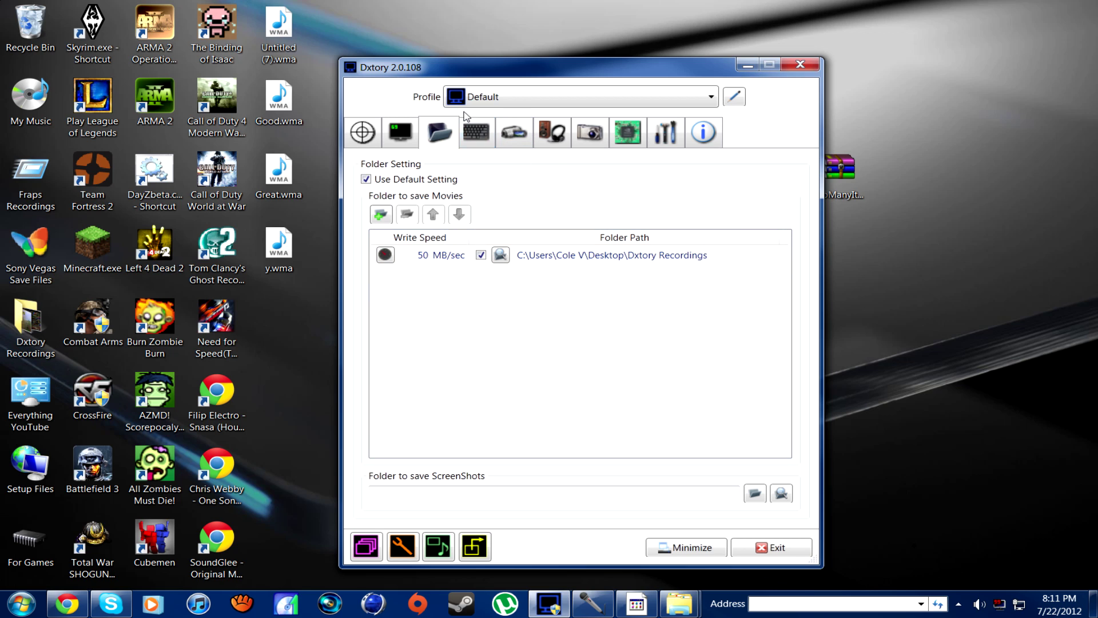
Show the HotKey page: F12 starts/stops movie capture, F11 takes a single screenshot
{"action": "left_click", "coordinate": [475, 128]}
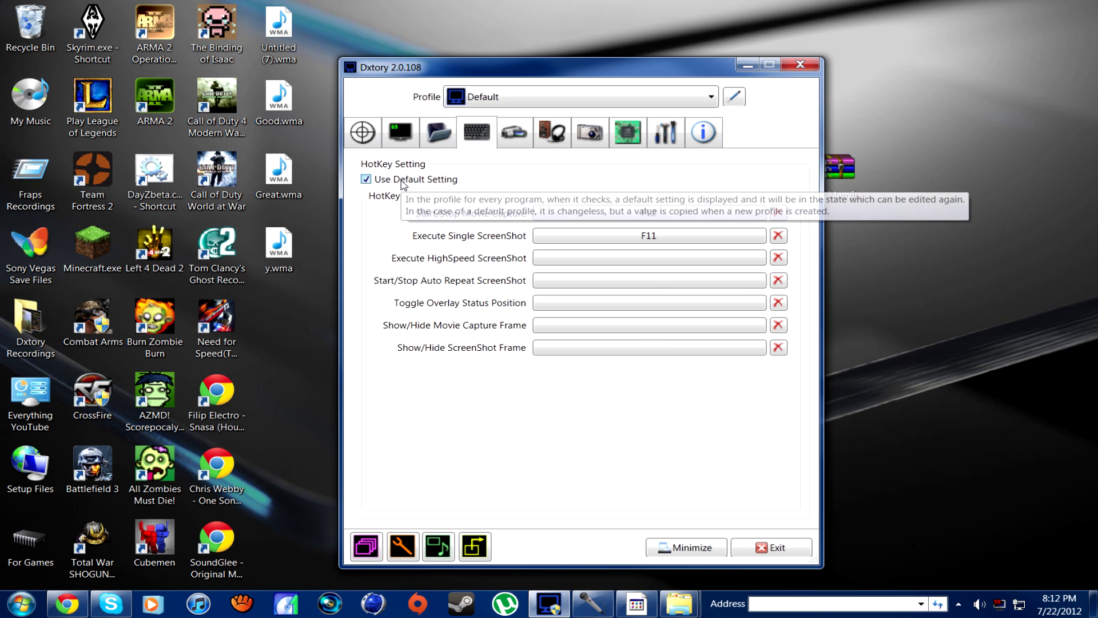
Show the Movie page: Dxtory Video Codec, 29.97 fps, AVI output, 100% scaling
{"action": "left_click", "coordinate": [520, 136]}
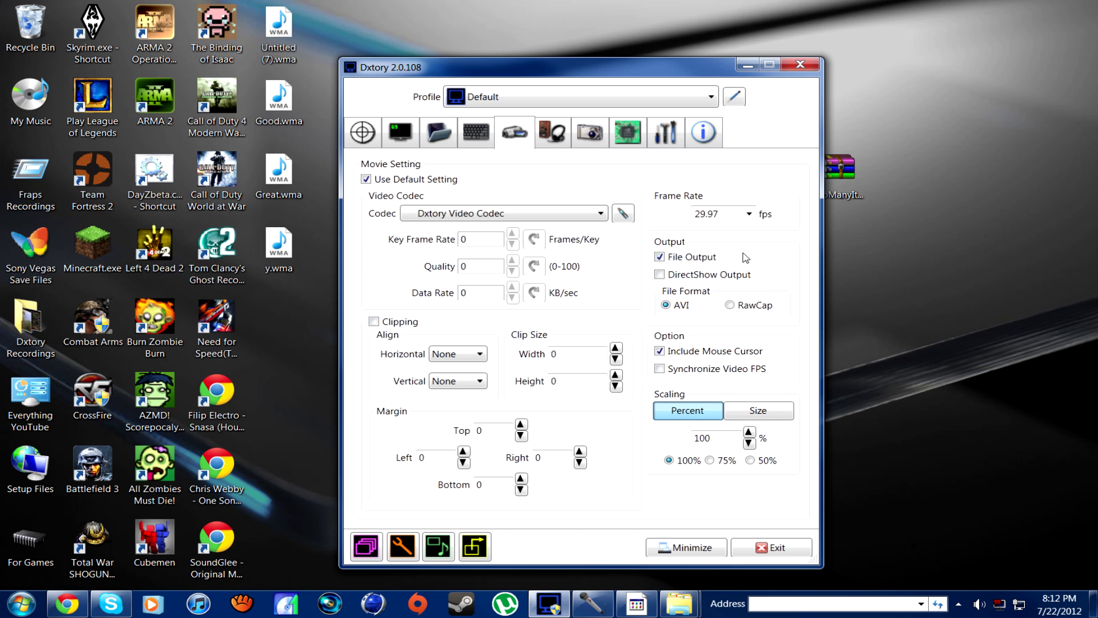
Keep 29.97 fps and Dxtory Video Codec in their lists, then open the codec's configuration
{"action": "left_click", "coordinate": [748, 214]}
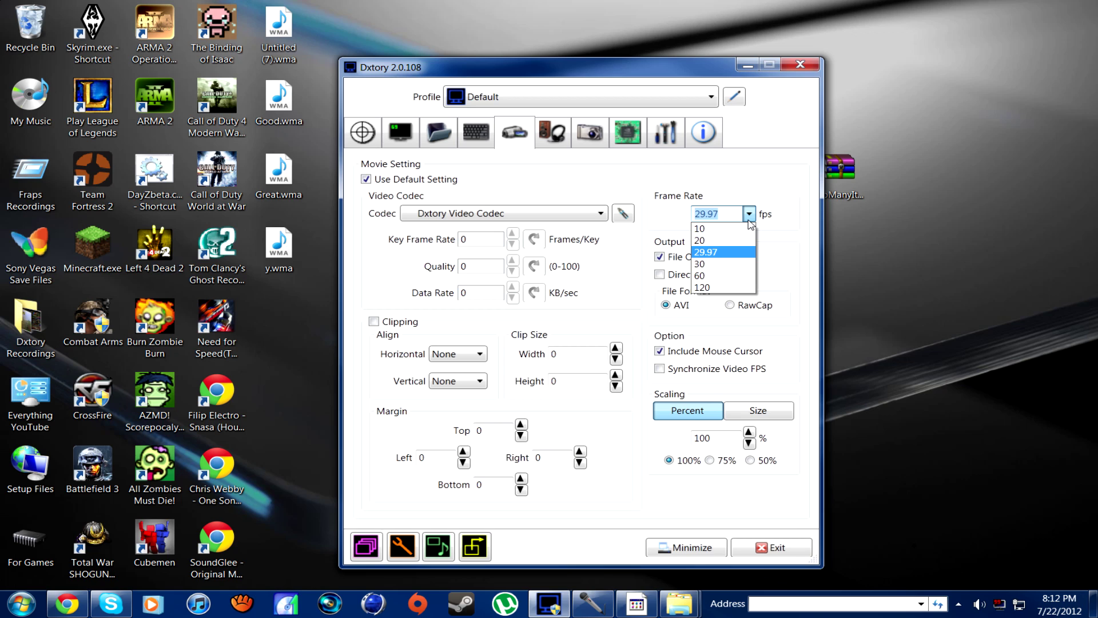
{"action": "left_click", "coordinate": [782, 213]}
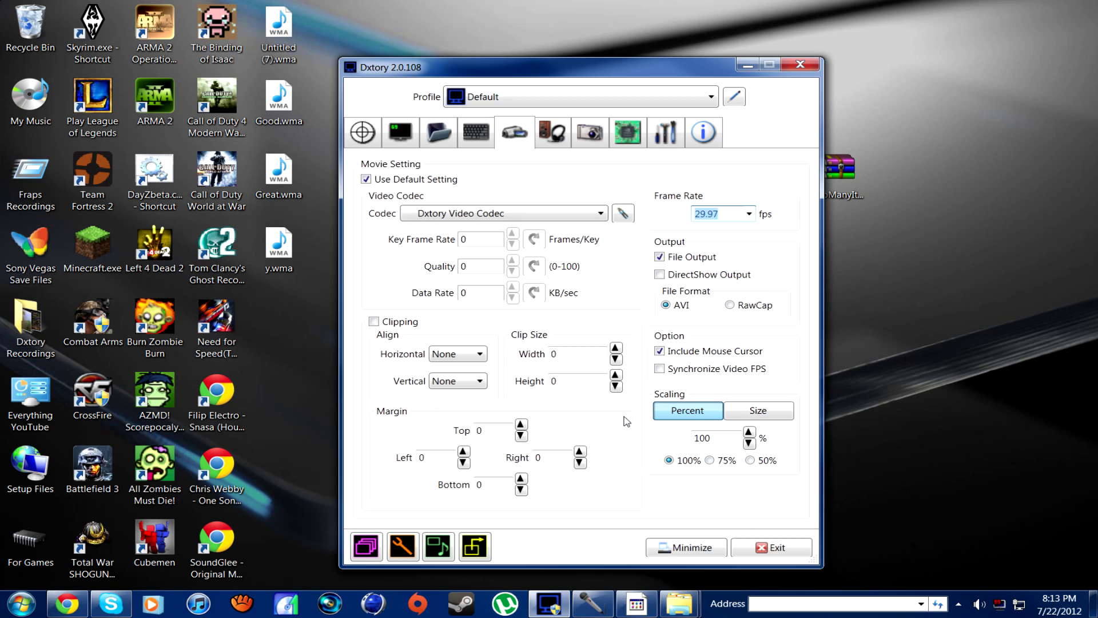
{"action": "left_click", "coordinate": [511, 216]}
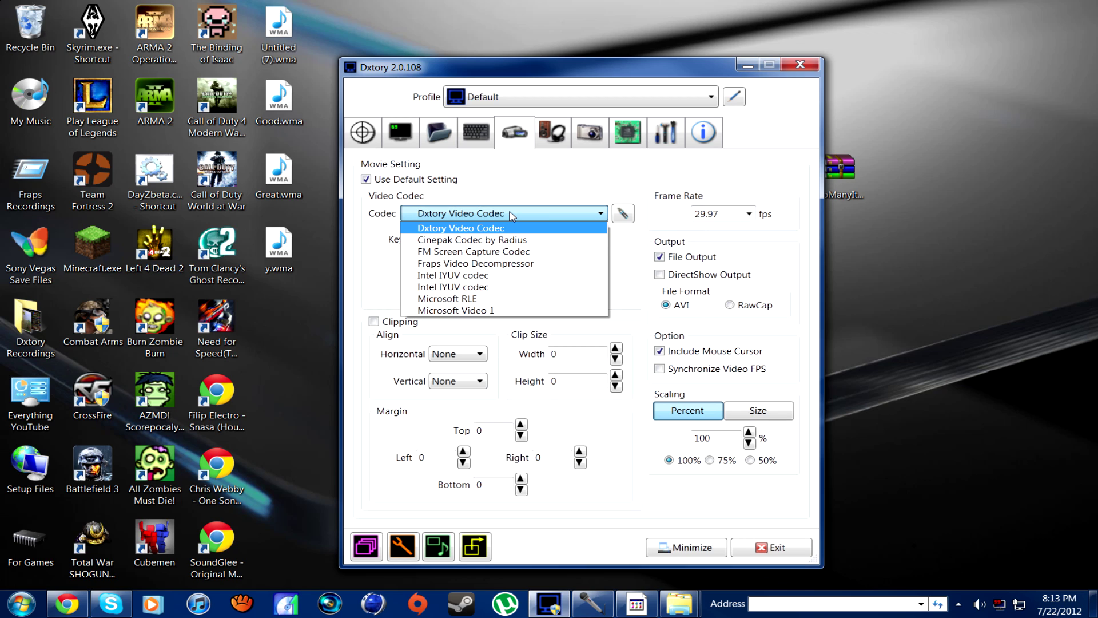
{"action": "left_click", "coordinate": [544, 215]}
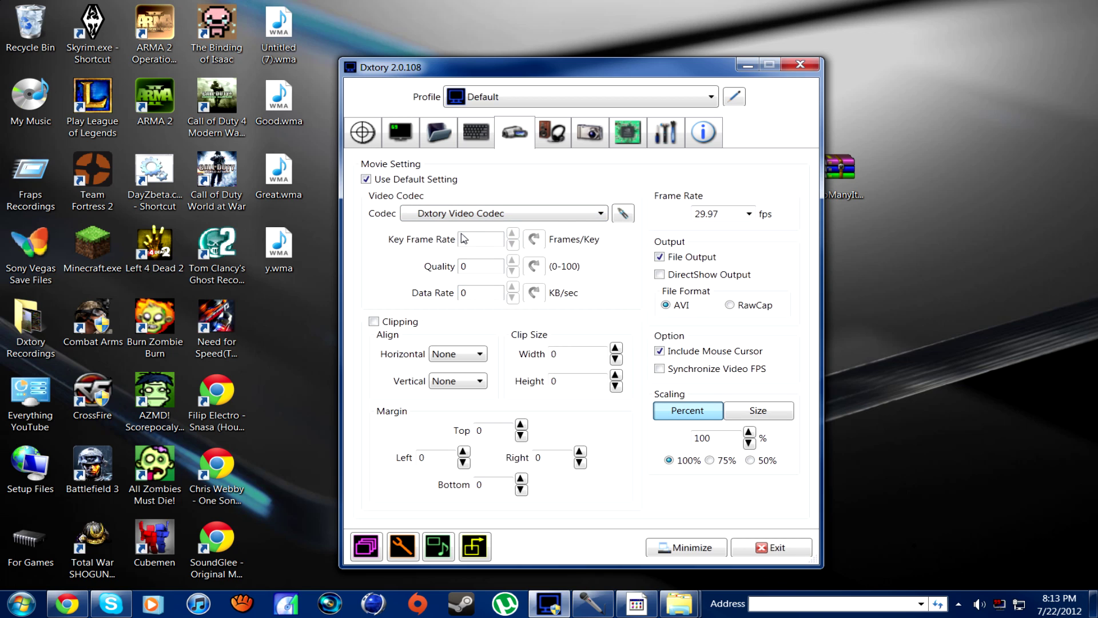
{"action": "left_click", "coordinate": [627, 213]}
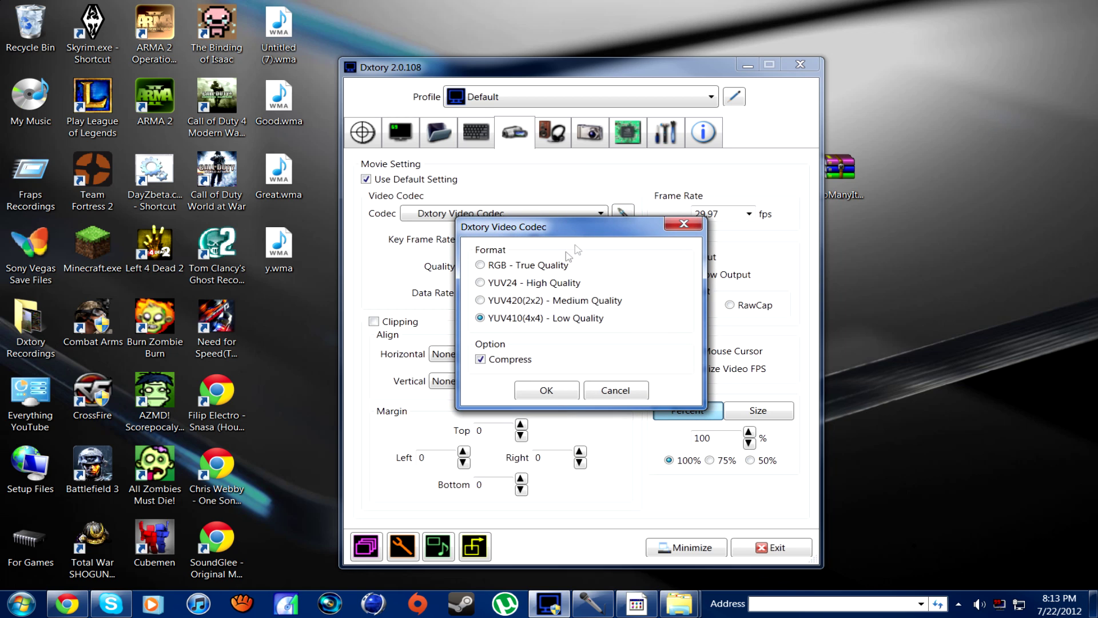
Move the codec dialog aside and confirm YUV410(4x4) Low Quality with Compress enabled
{"action": "left_click_drag", "start_coordinate": [604, 231], "coordinate": [581, 251]}
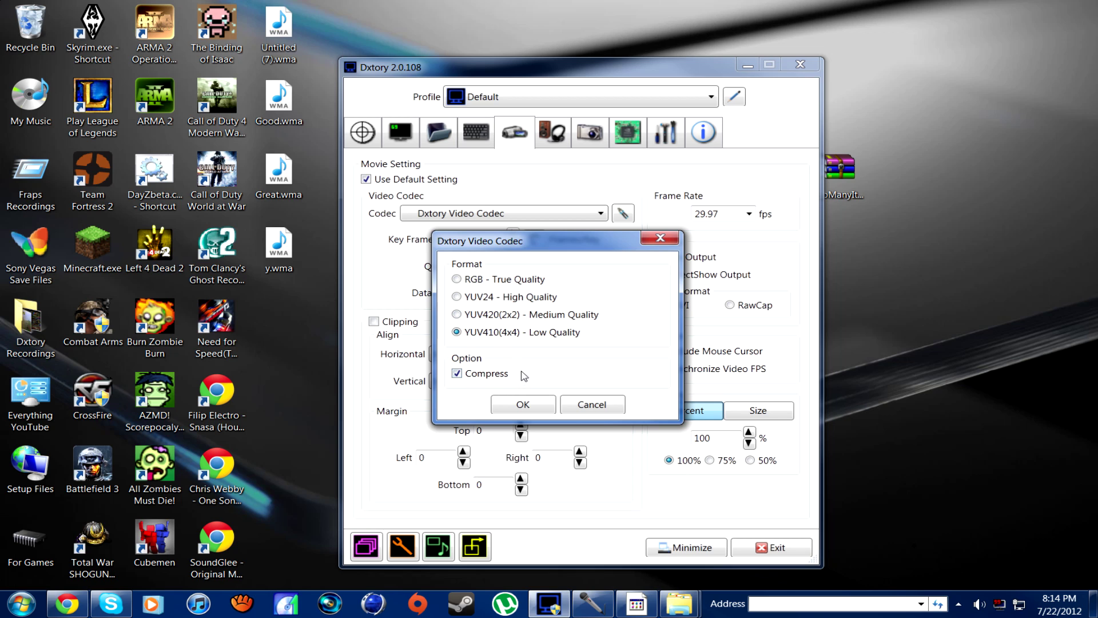
{"action": "left_click", "coordinate": [552, 404]}
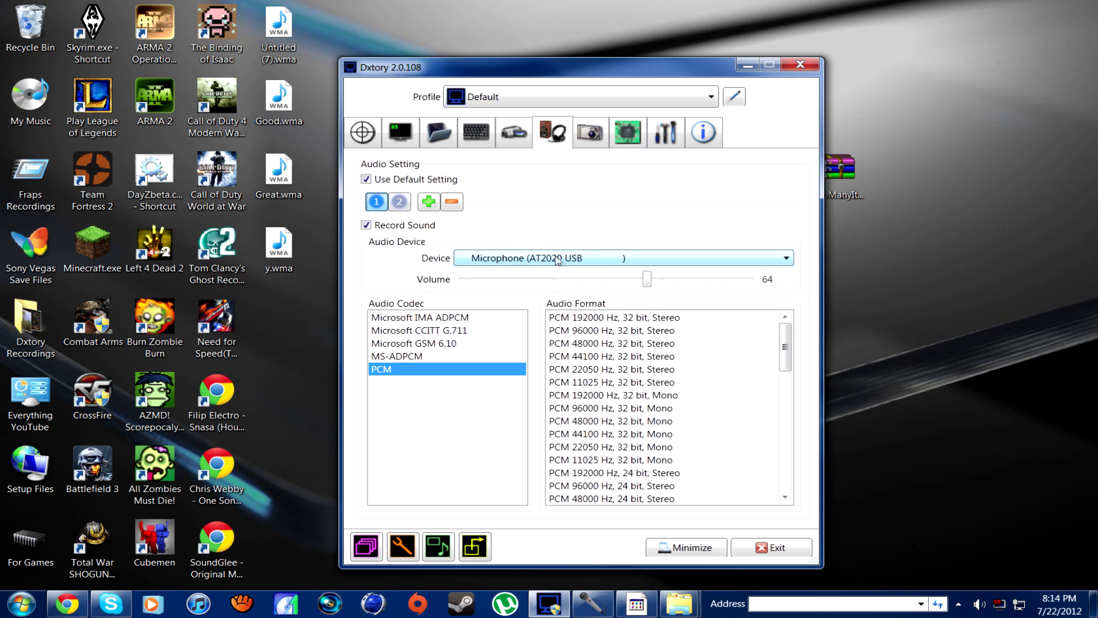
Keep the AT2020 USB microphone and scroll the Audio Format list to PCM 48000 Hz, 16 bit, Stereo
{"action": "left_click", "coordinate": [680, 255]}
{"action": "left_click", "coordinate": [721, 230]}
{"action": "left_click_drag", "start_coordinate": [786, 345], "coordinate": [789, 368]}
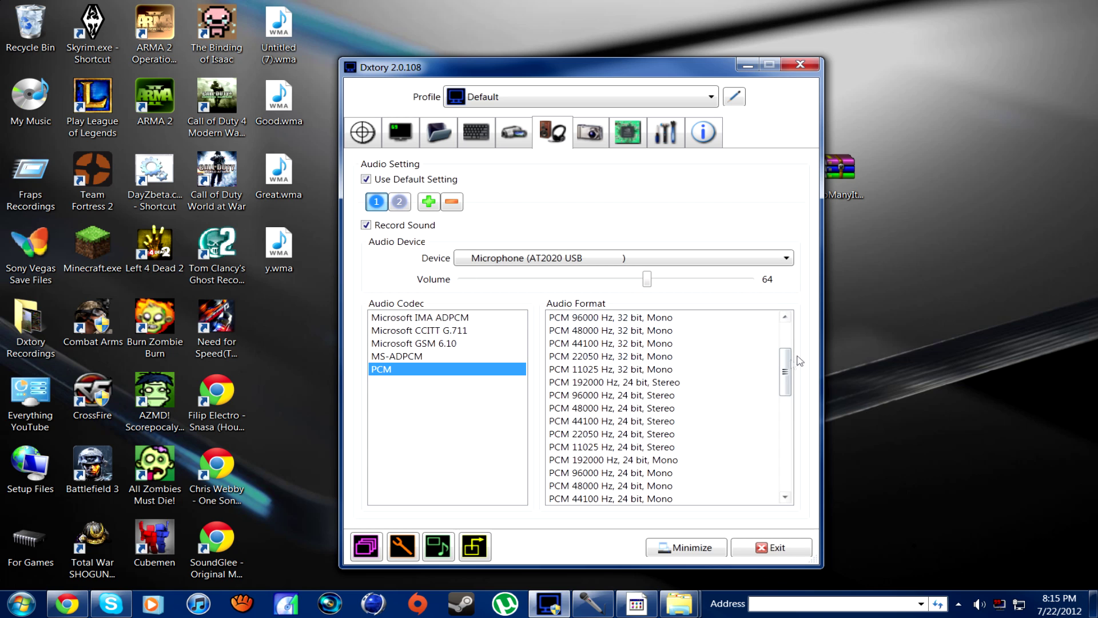
{"action": "left_click_drag", "start_coordinate": [787, 364], "coordinate": [853, 390]}
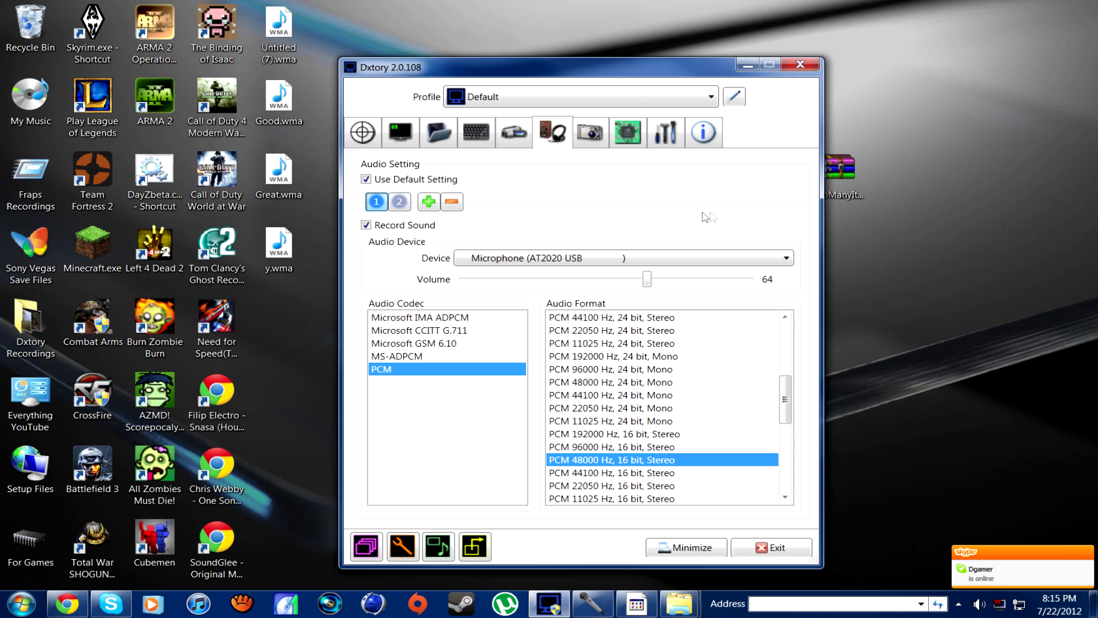
View audio stream 2 for the headset speakers, then show the ScreenShot Setting page
{"action": "left_click", "coordinate": [407, 203]}
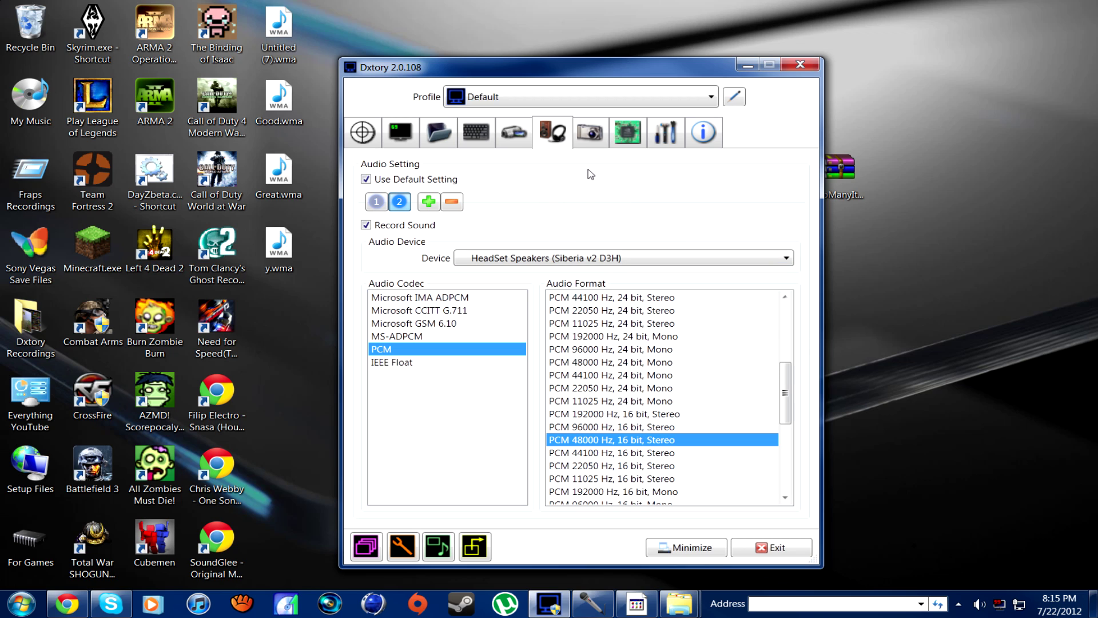
{"action": "left_click", "coordinate": [608, 137]}
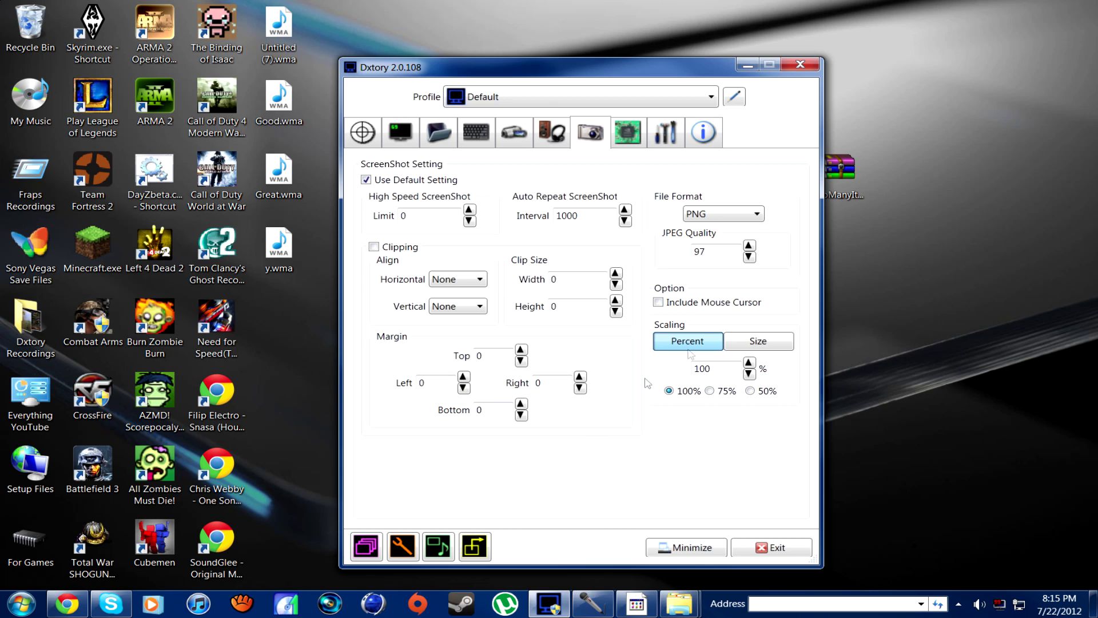
Keep PNG as the screenshot file format and go to Advanced Setting
{"action": "left_click", "coordinate": [743, 217]}
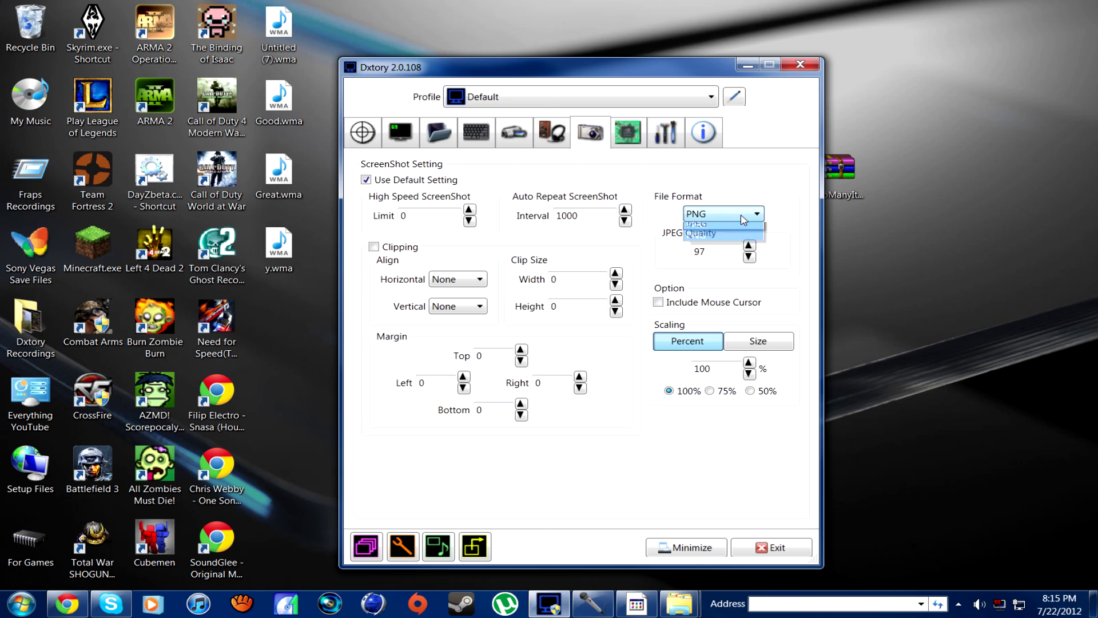
{"action": "left_click", "coordinate": [755, 264]}
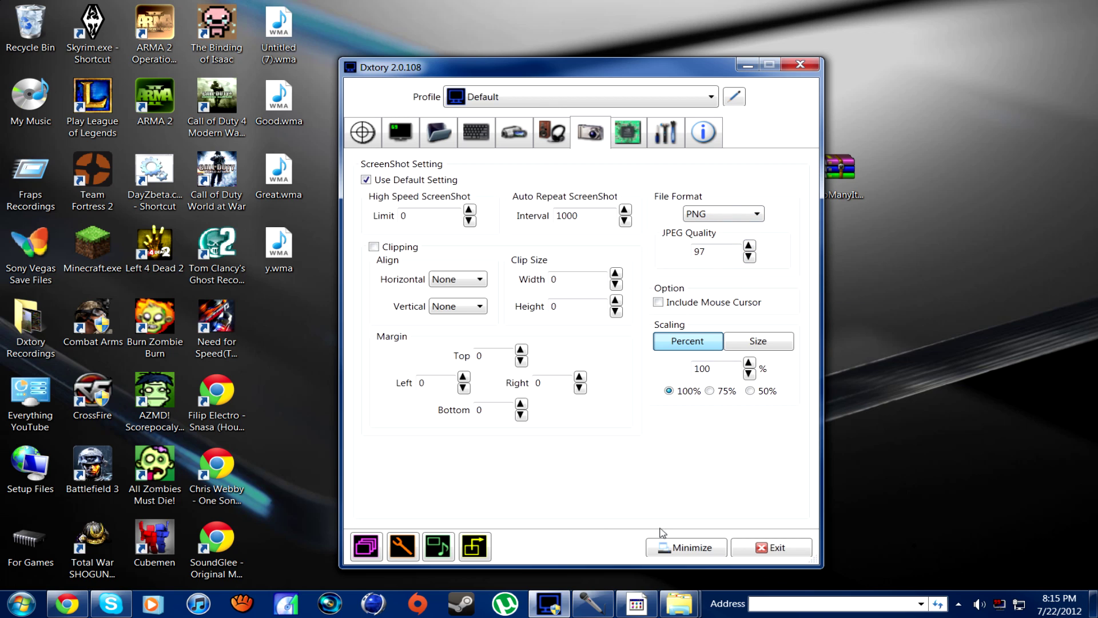
{"action": "left_click", "coordinate": [639, 139]}
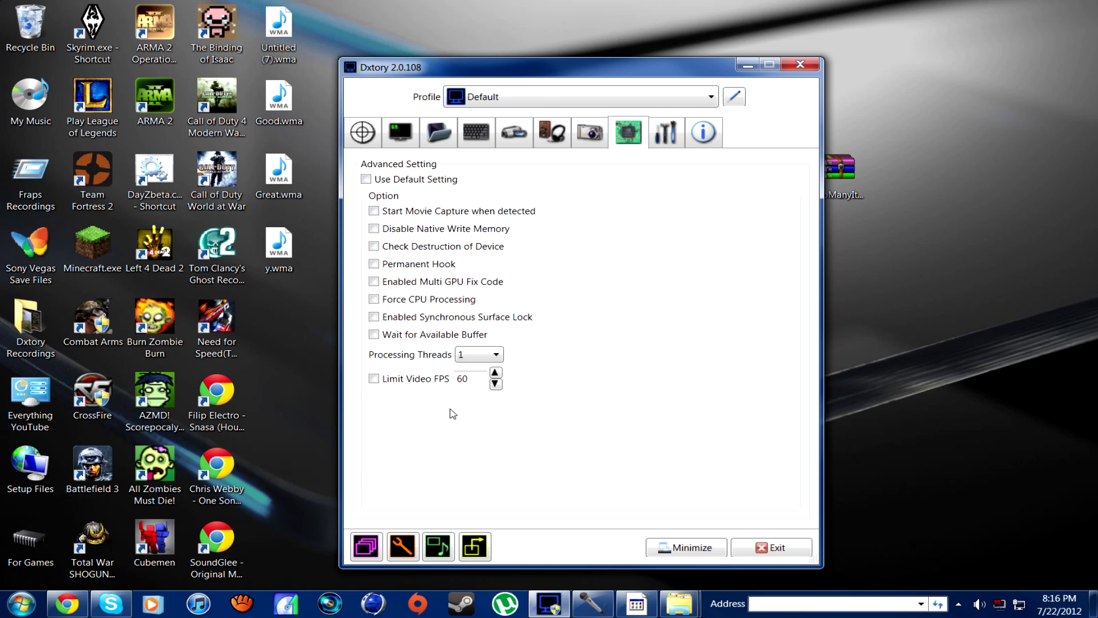
Raise Processing Threads from 1 to 2, then show the Global Setting page
{"action": "left_click", "coordinate": [483, 355]}
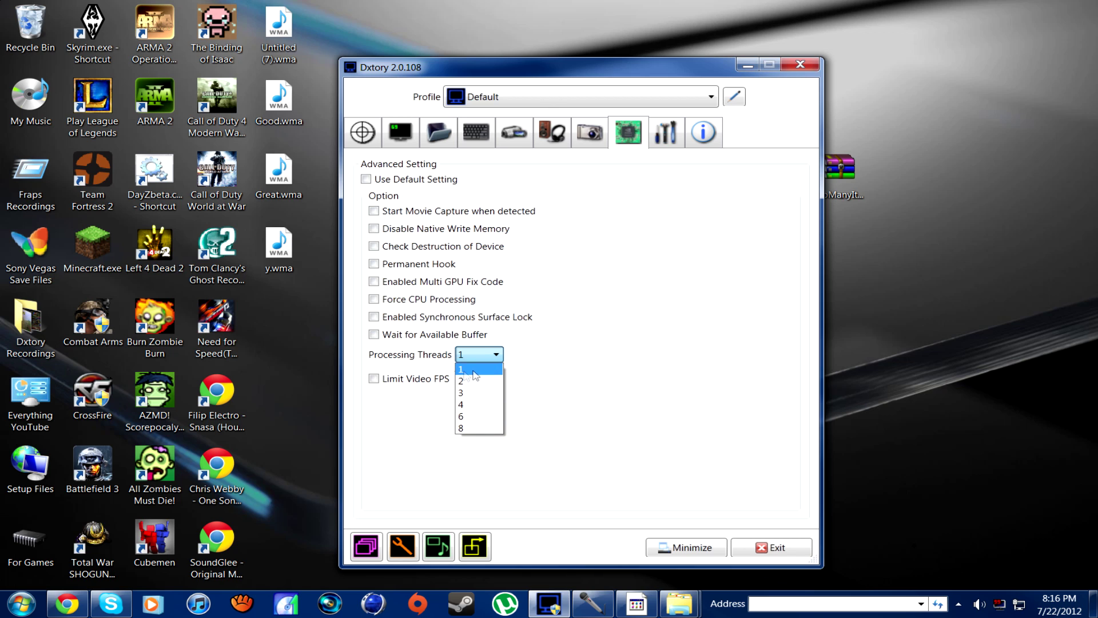
{"action": "left_click", "coordinate": [492, 381]}
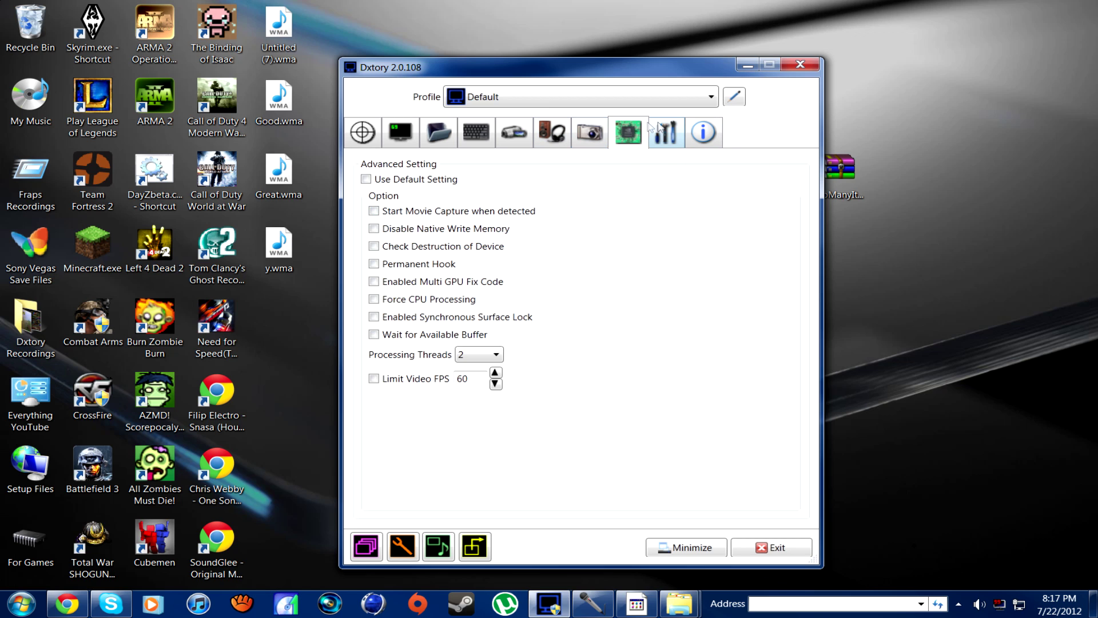
{"action": "left_click", "coordinate": [671, 137]}
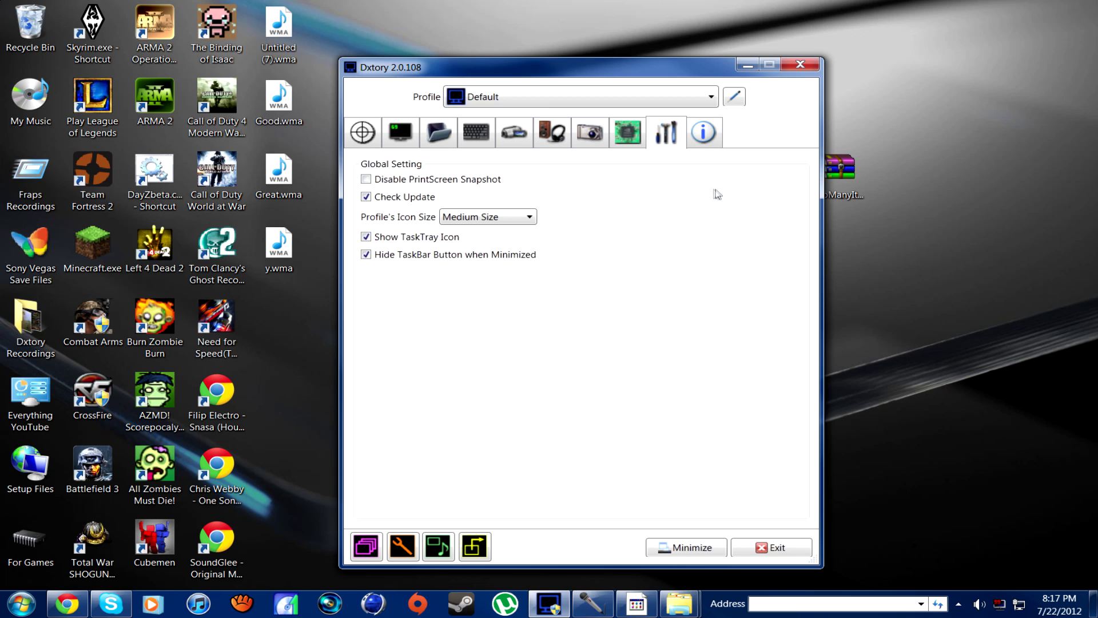
Try Large Size profile icons, restore Medium Size, then view the Info page
{"action": "left_click", "coordinate": [509, 220]}
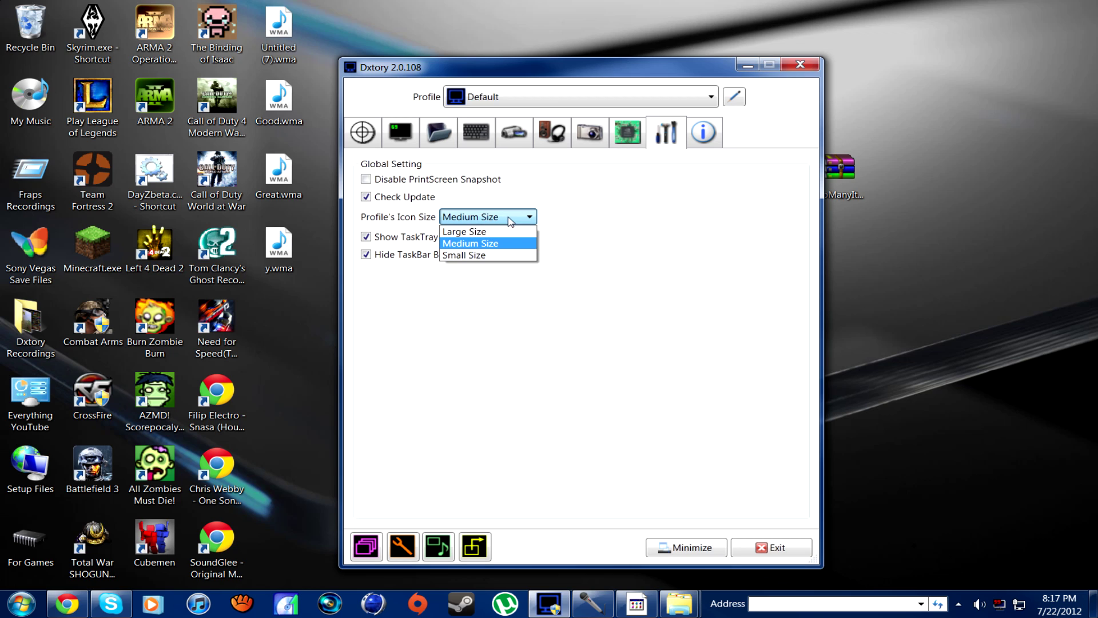
{"action": "left_click", "coordinate": [594, 231]}
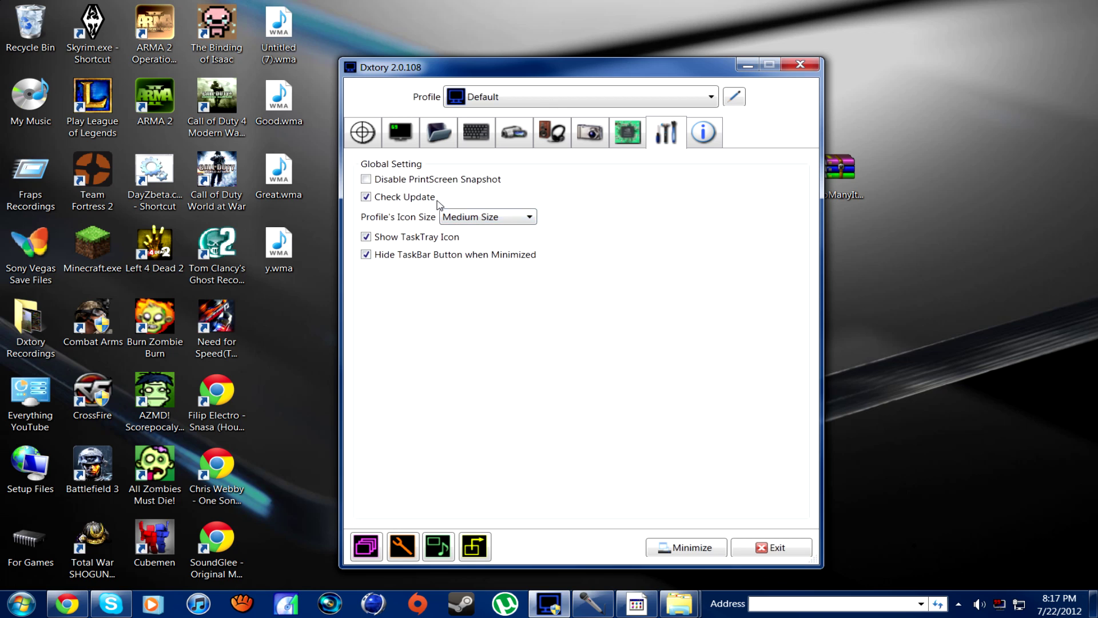
{"action": "left_click", "coordinate": [504, 221]}
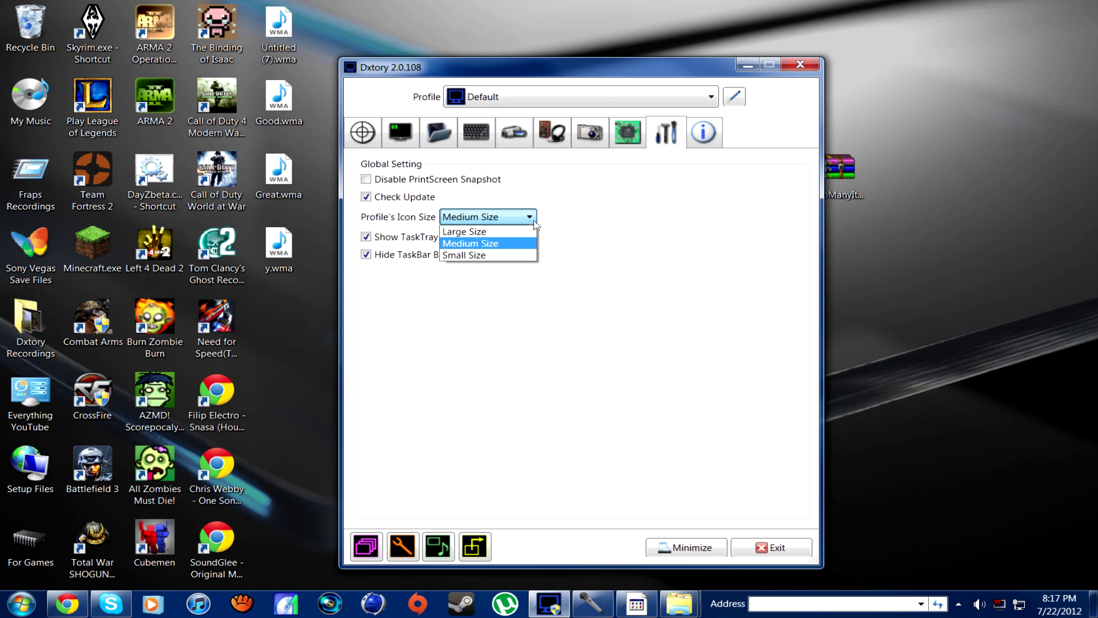
{"action": "left_click", "coordinate": [560, 268]}
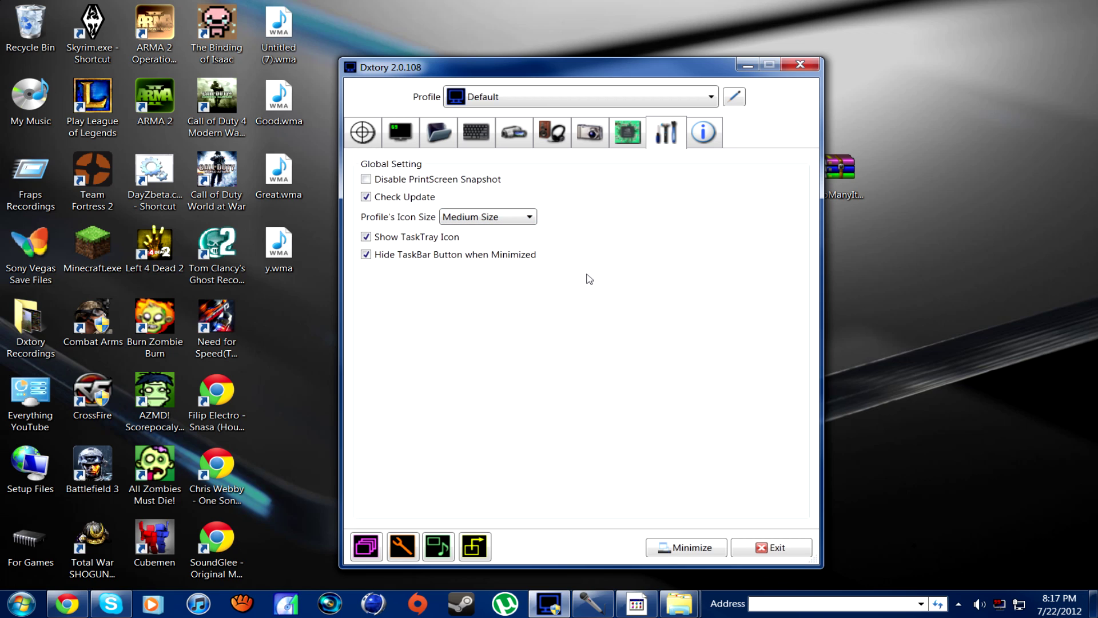
{"action": "left_click", "coordinate": [504, 219]}
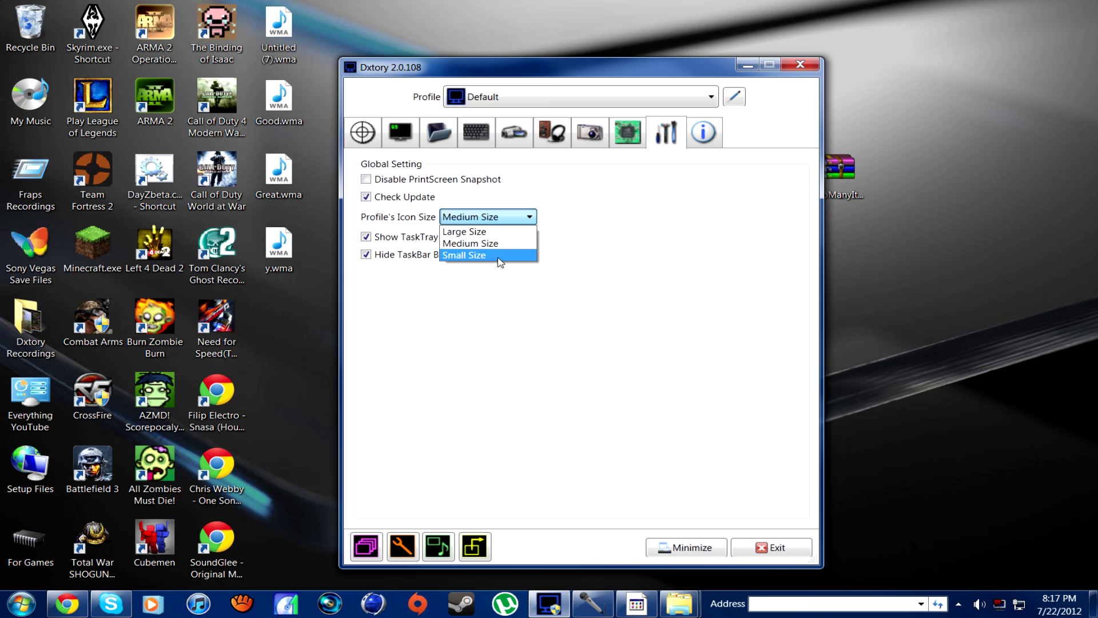
{"action": "left_click", "coordinate": [509, 231]}
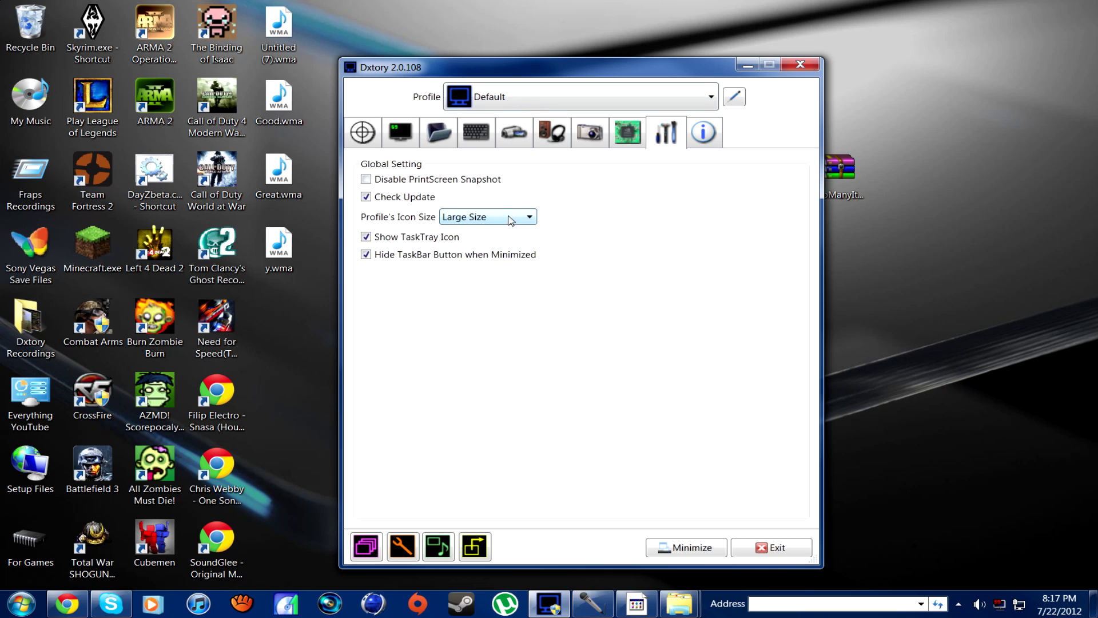
{"action": "left_click", "coordinate": [510, 220]}
{"action": "left_click", "coordinate": [507, 243]}
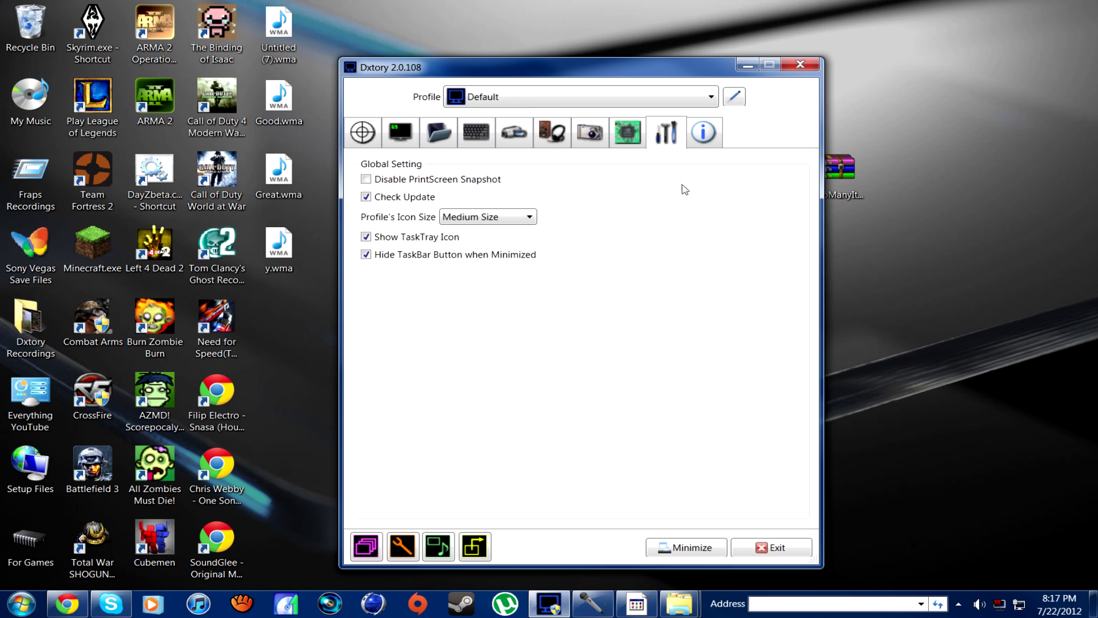
{"action": "left_click", "coordinate": [703, 140]}
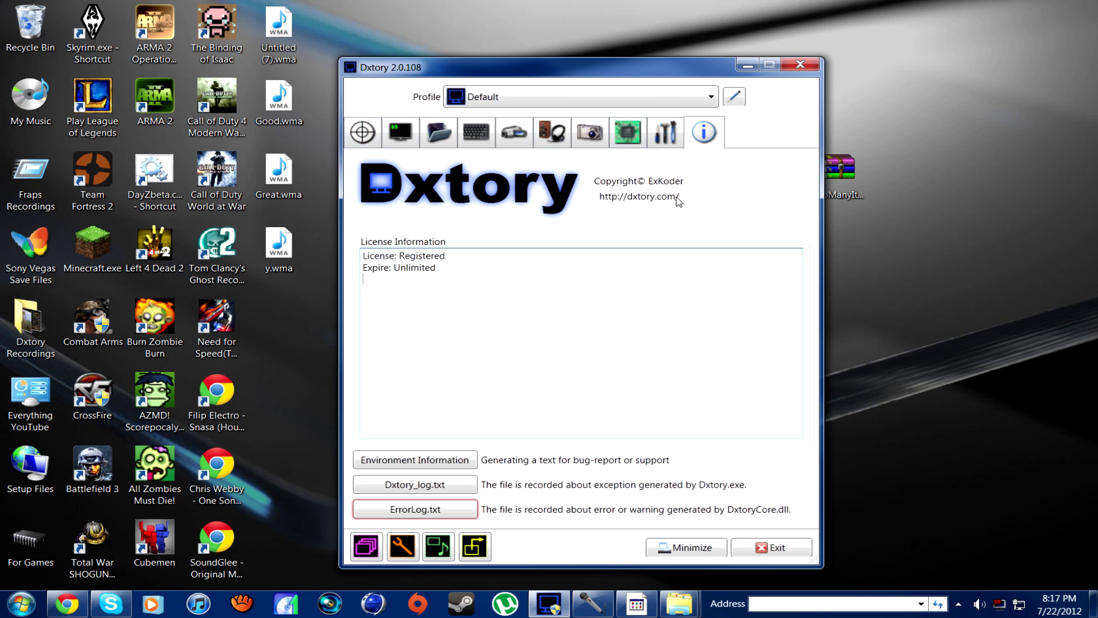
Move quickly through the Target, Folder and Overlay settings tabs
{"action": "left_click", "coordinate": [372, 133]}
{"action": "left_click", "coordinate": [426, 134]}
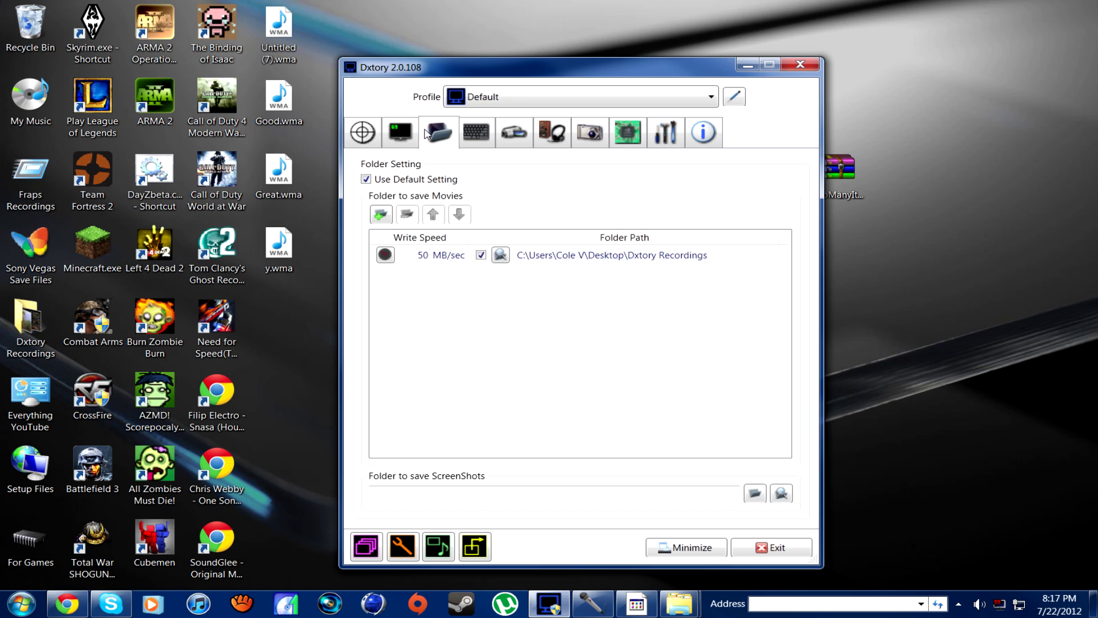
{"action": "left_click", "coordinate": [414, 136]}
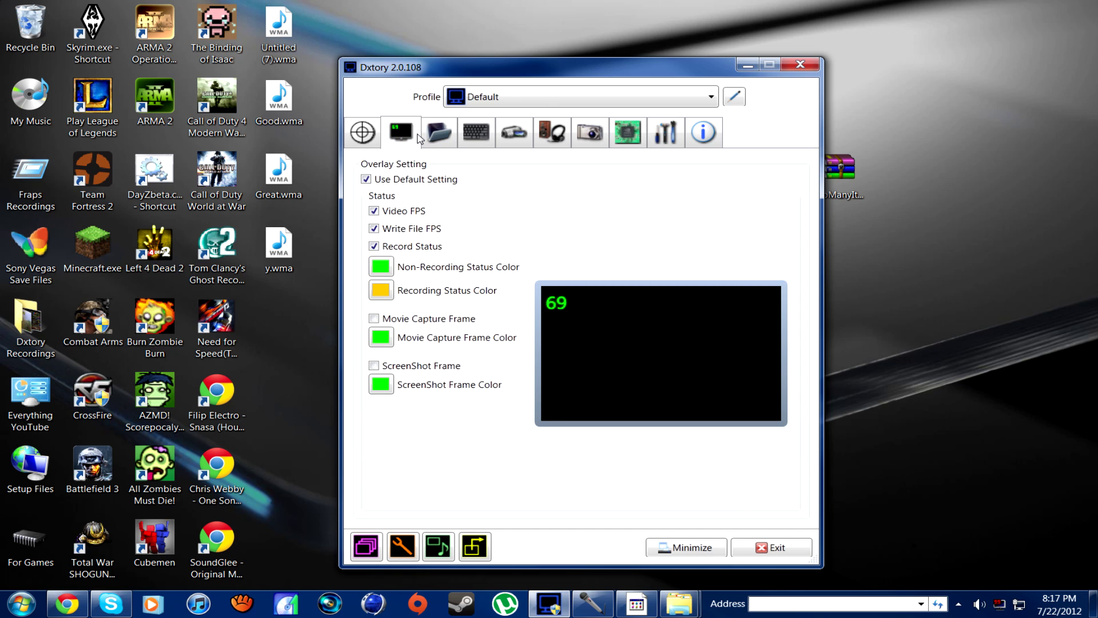